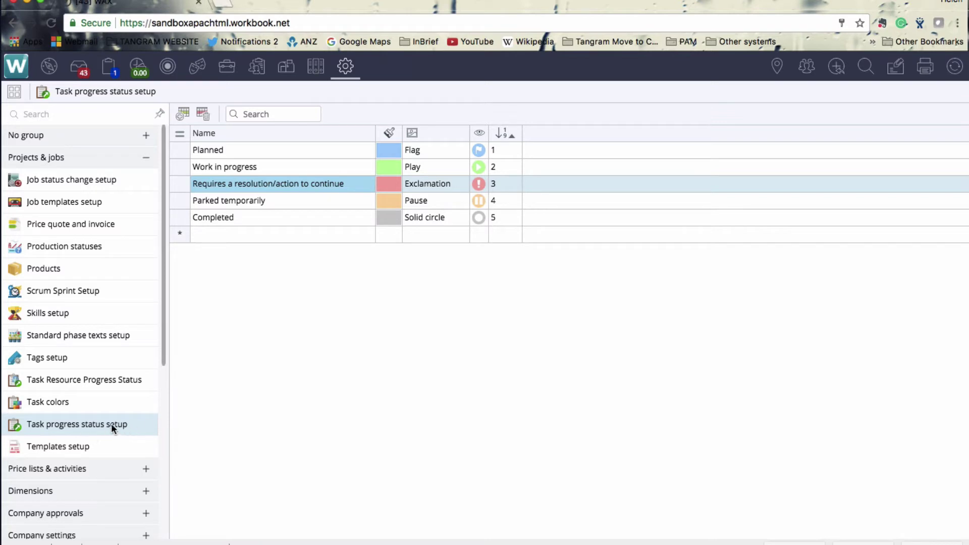
- Examine the Planned progress status's colour and icon settings, and open the scrum sprint setup
click(305, 150)
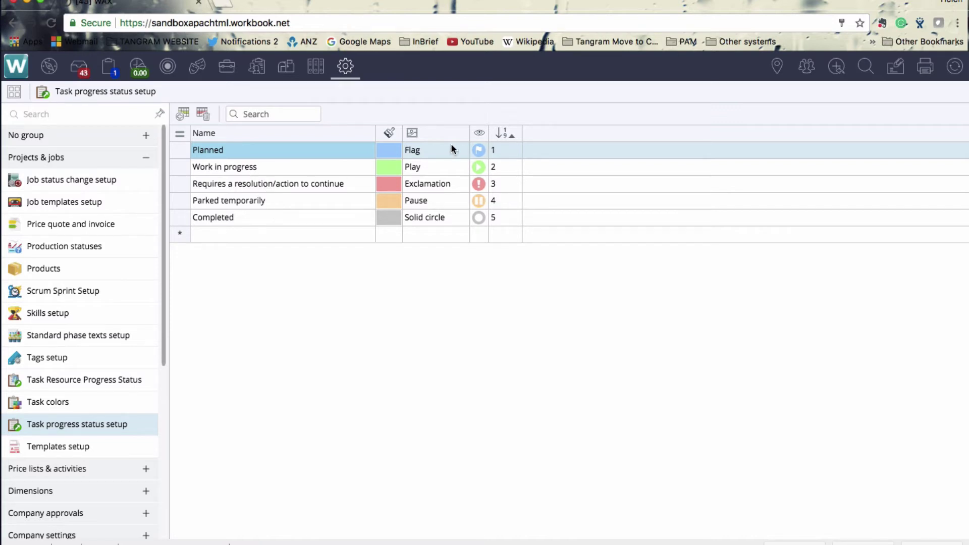
click(388, 159)
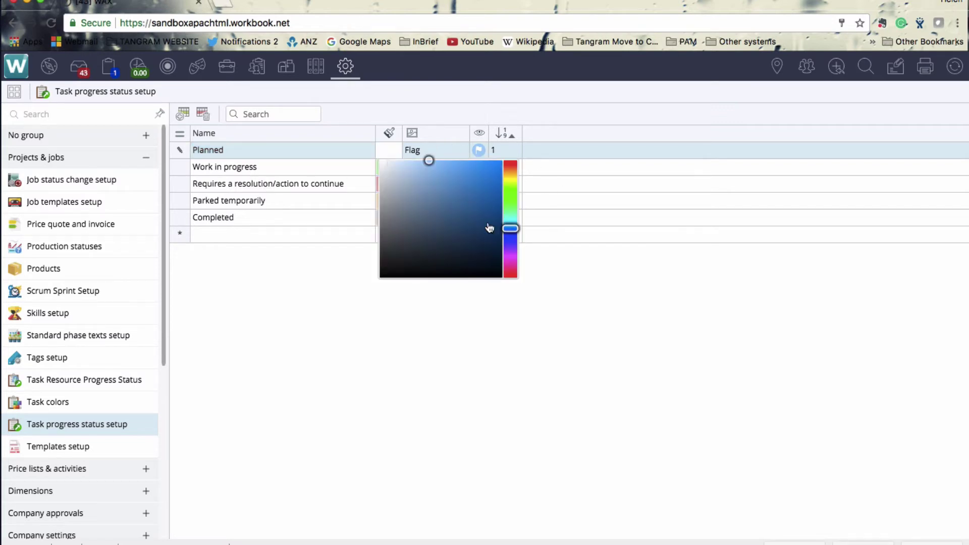
click(604, 225)
click(423, 150)
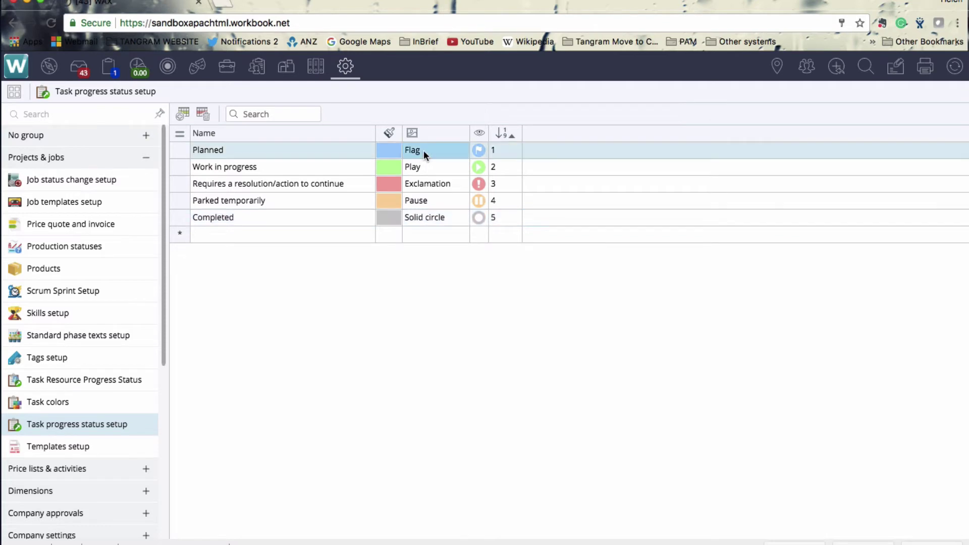
click(423, 150)
click(614, 189)
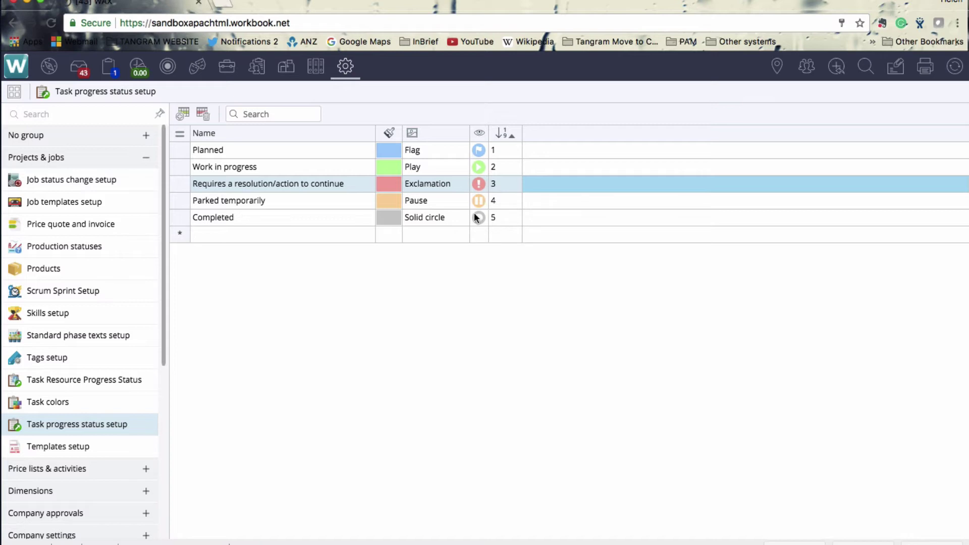
click(121, 295)
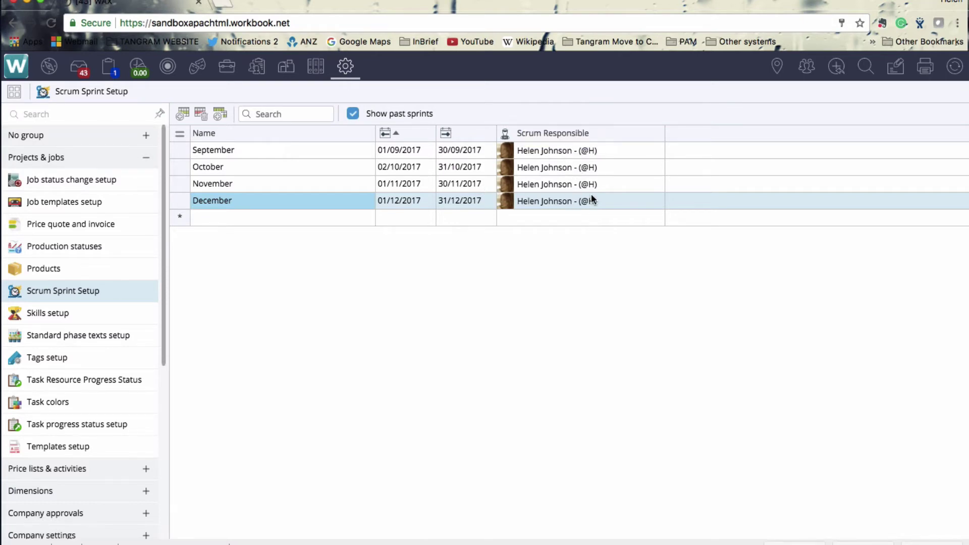
- Open the Scrum Board's sprint overview and move backlog task 1352 - Round One Creative into the October sprint
click(257, 68)
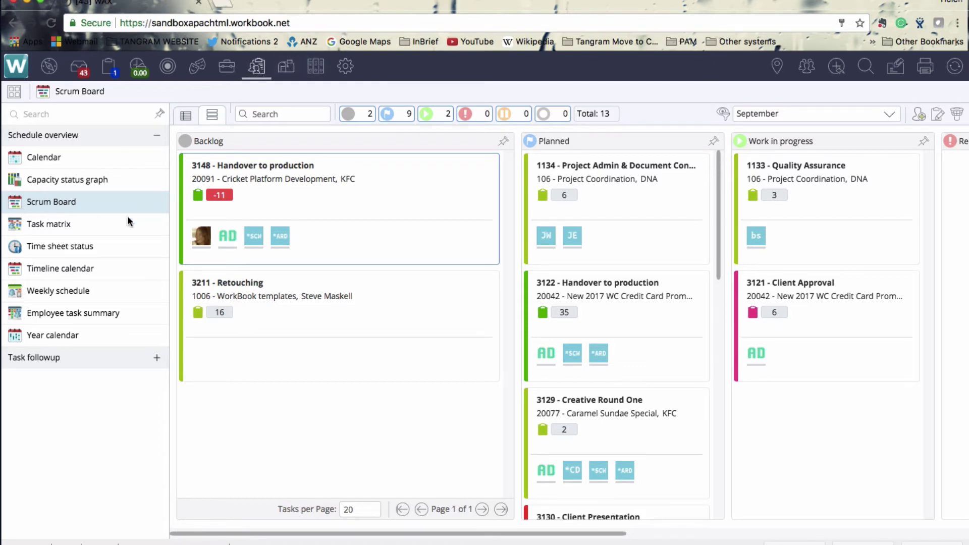
click(187, 126)
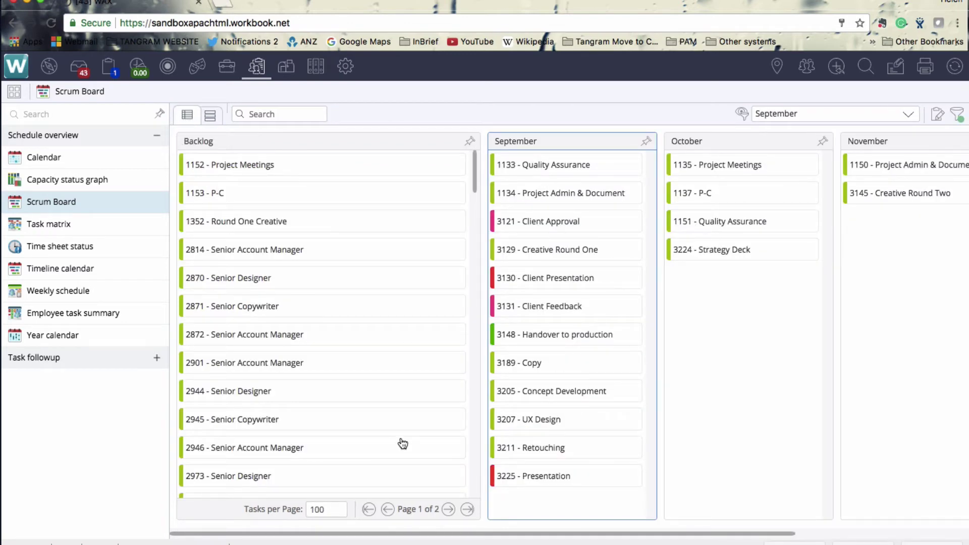
scroll(555, 431, right, 5)
scroll(555, 436, left, 5)
drag(235, 229, 699, 310)
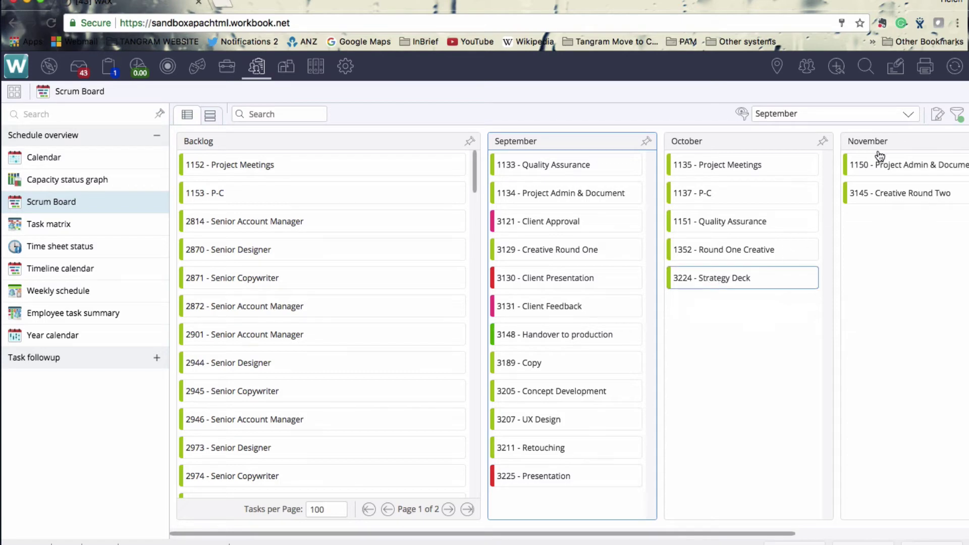
- View the Strategy Deck task's settings, including its scrum sprint options, and close the task details
click(938, 114)
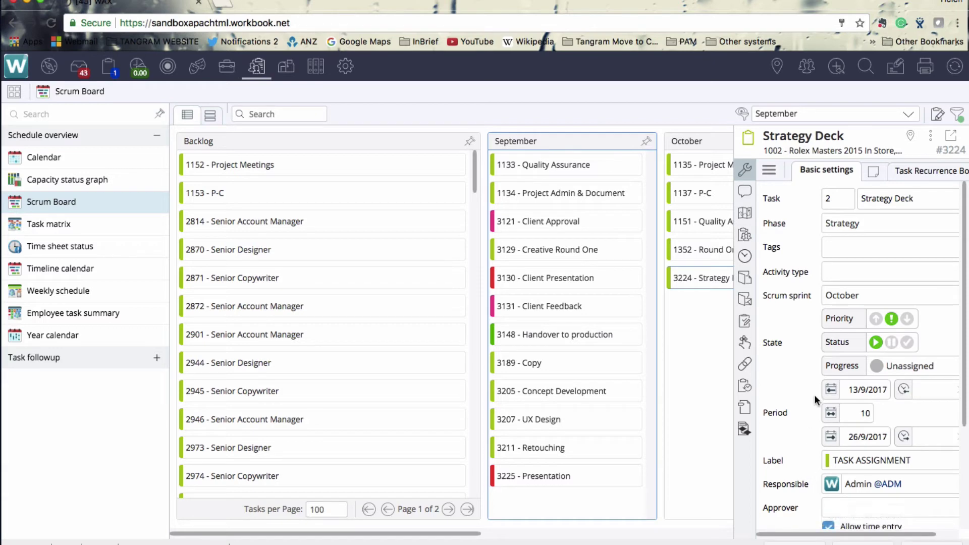
click(832, 288)
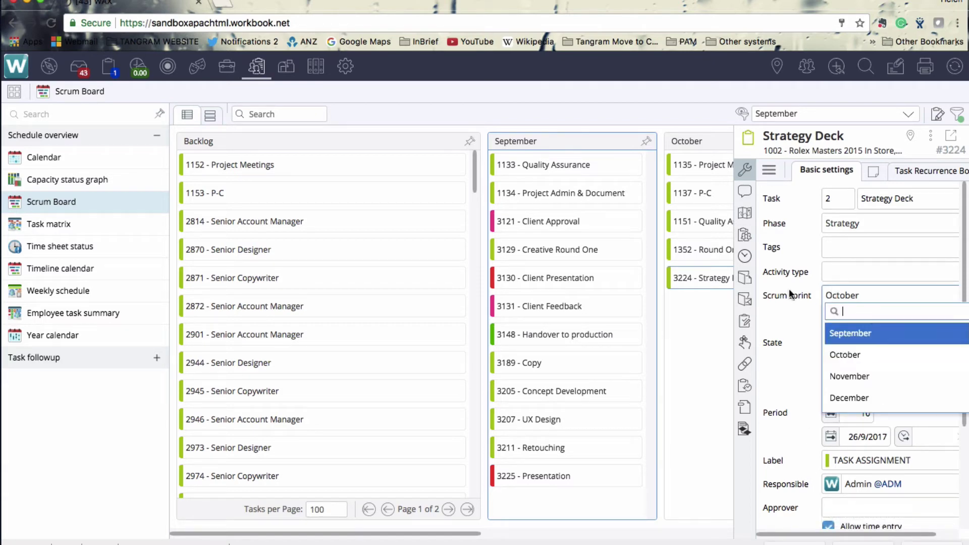
click(783, 307)
click(951, 136)
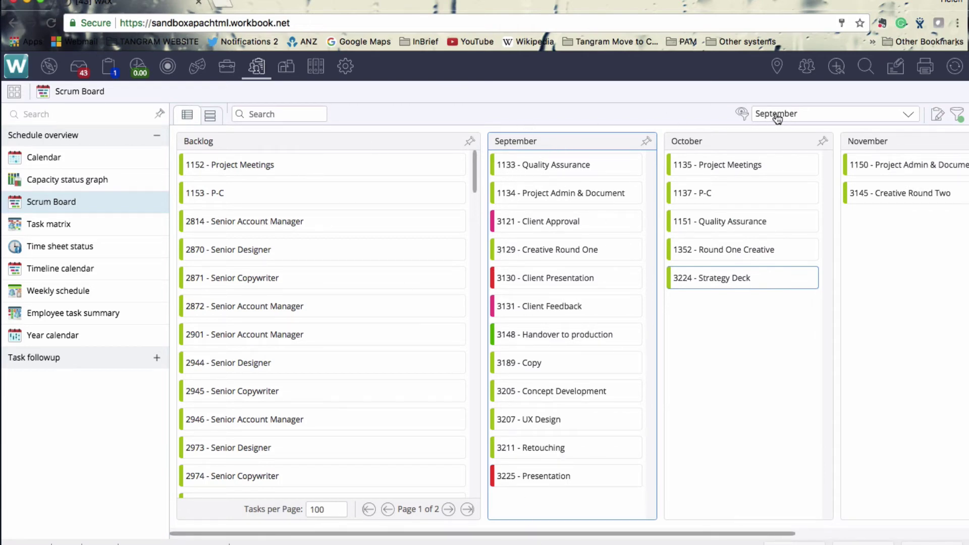
- Switch the board to the September sprint's progress statuses and move 3148 - Handover to production from Backlog to Planned
click(210, 115)
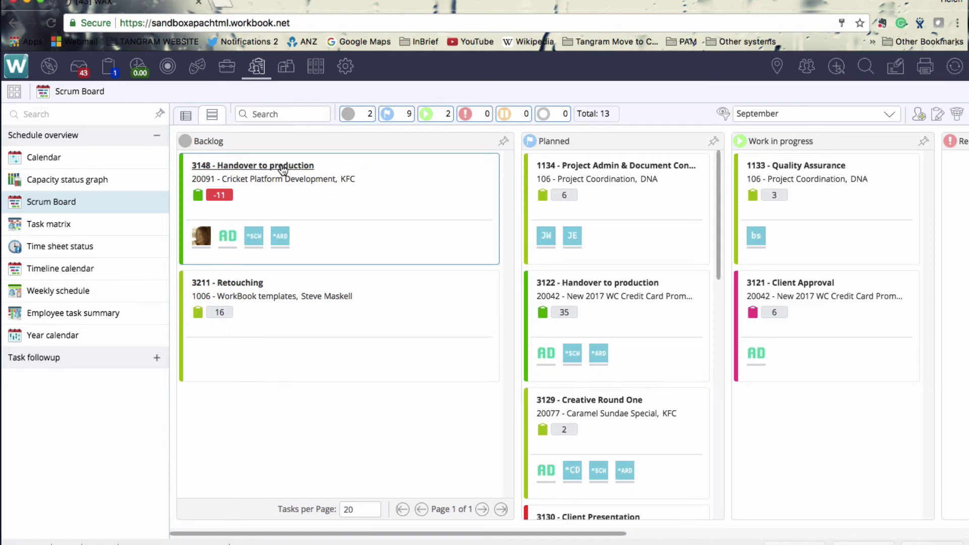
drag(307, 209, 607, 355)
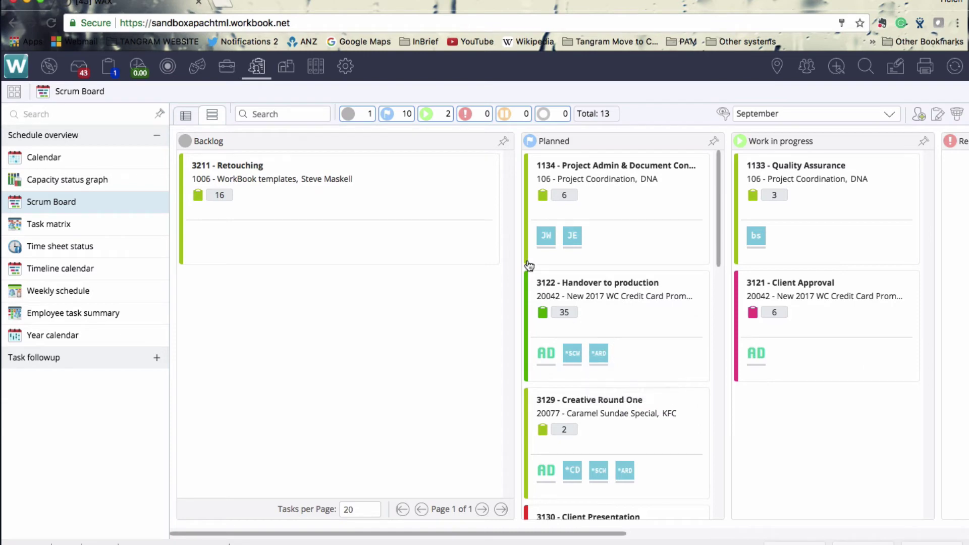
- Select planned task 3122 - Handover to production and filter the resource list by the first letters of the scrum responsible's name
click(617, 307)
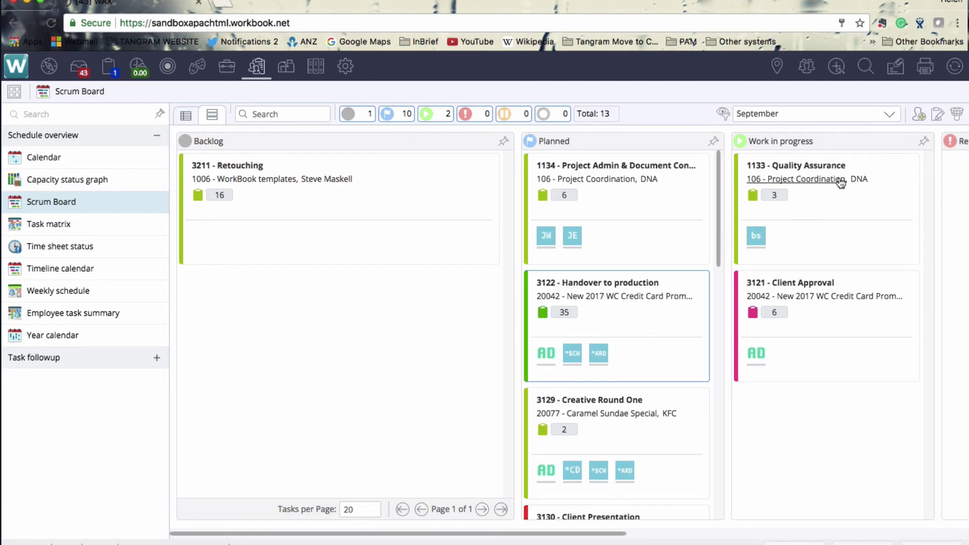
click(919, 114)
click(809, 157)
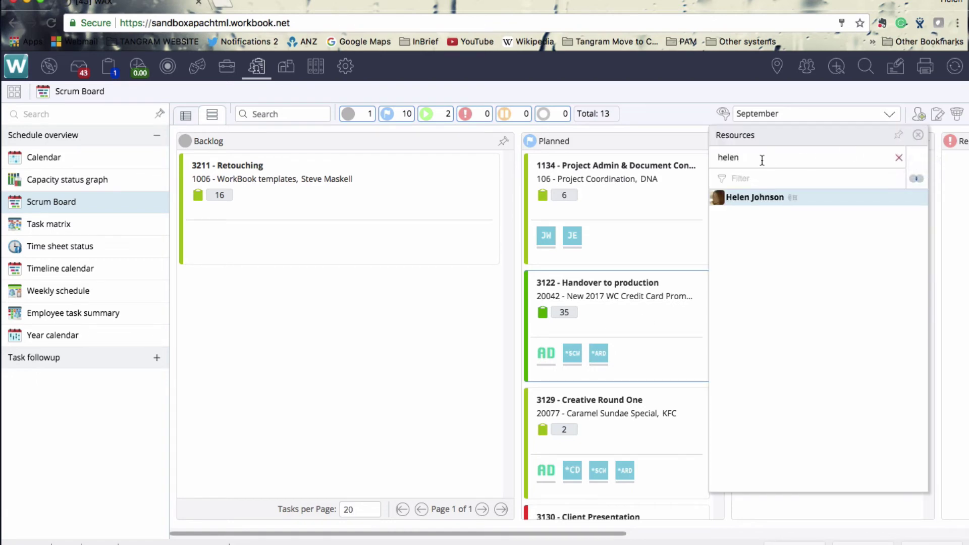
key(BackSpace)
key(BackSpace)
text(lo)
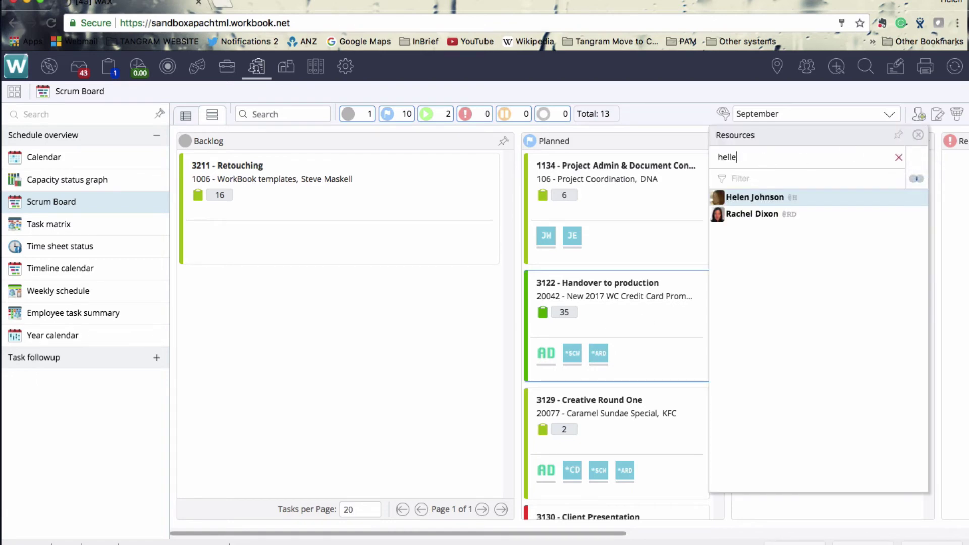
key(BackSpace)
key(BackSpace)
key(BackSpace)
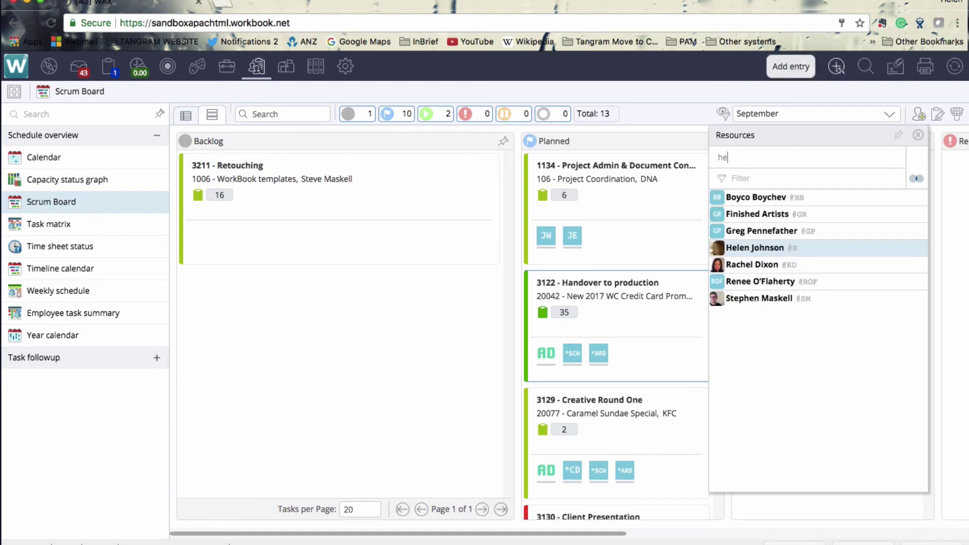
- Add the scrum responsible to task 3122 - Handover to production with a booking of 3, and close the resource list
drag(722, 247, 594, 355)
text(3)
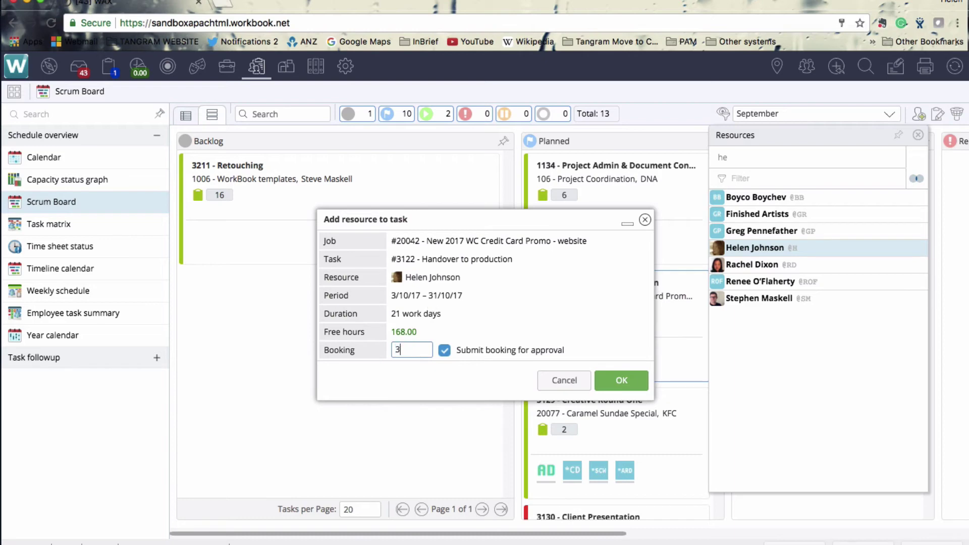
key(Tab)
click(621, 381)
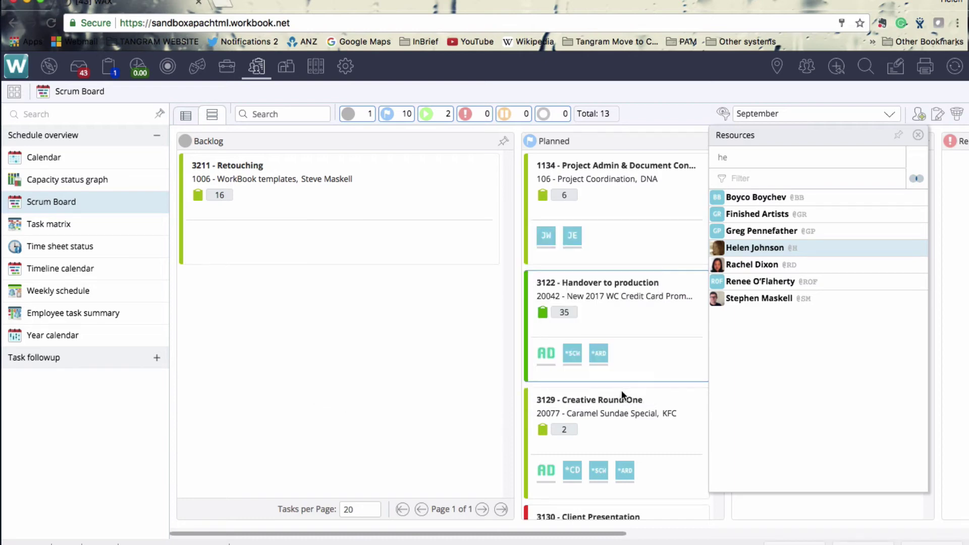
click(918, 135)
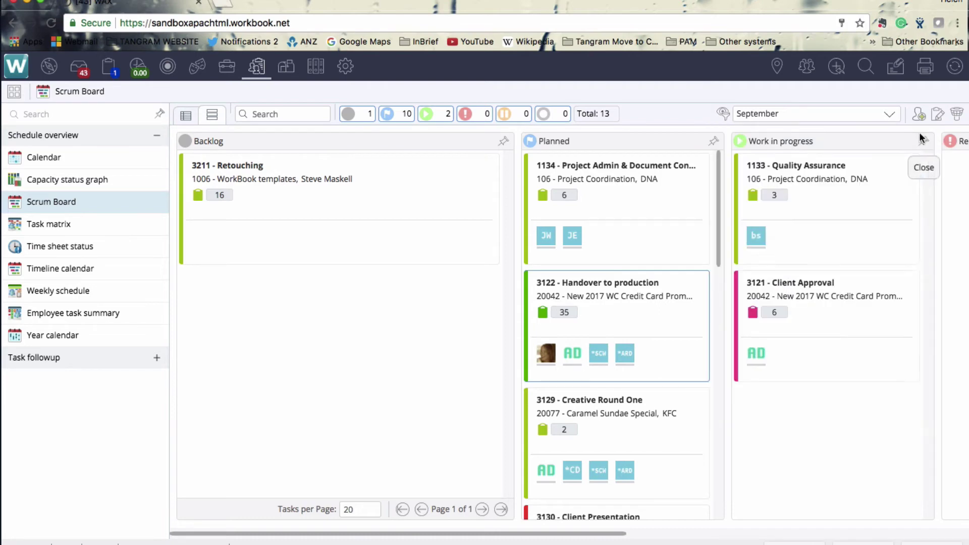
- Look through the board's progress status columns and collapse the Backlog column
scroll(657, 328, right, 5)
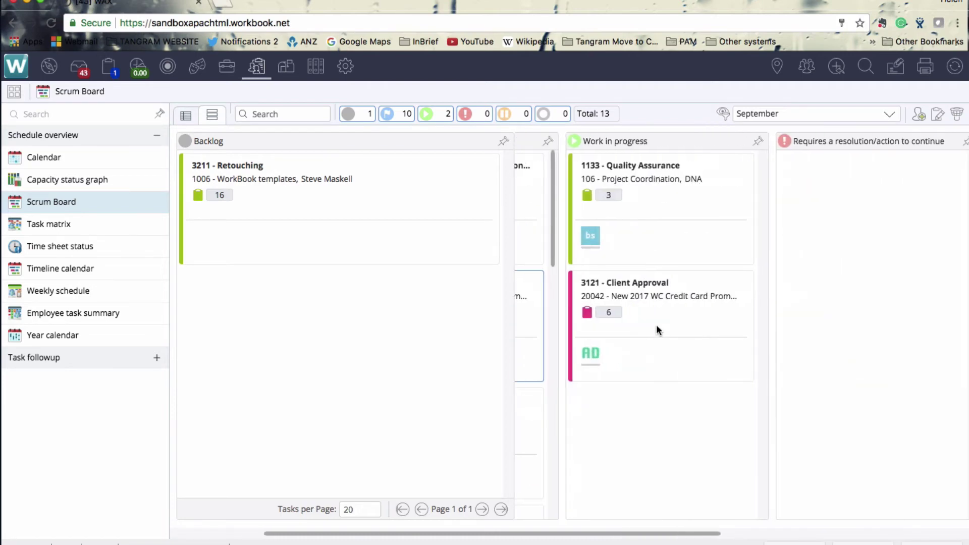
scroll(657, 330, right, 5)
scroll(656, 329, left, 10)
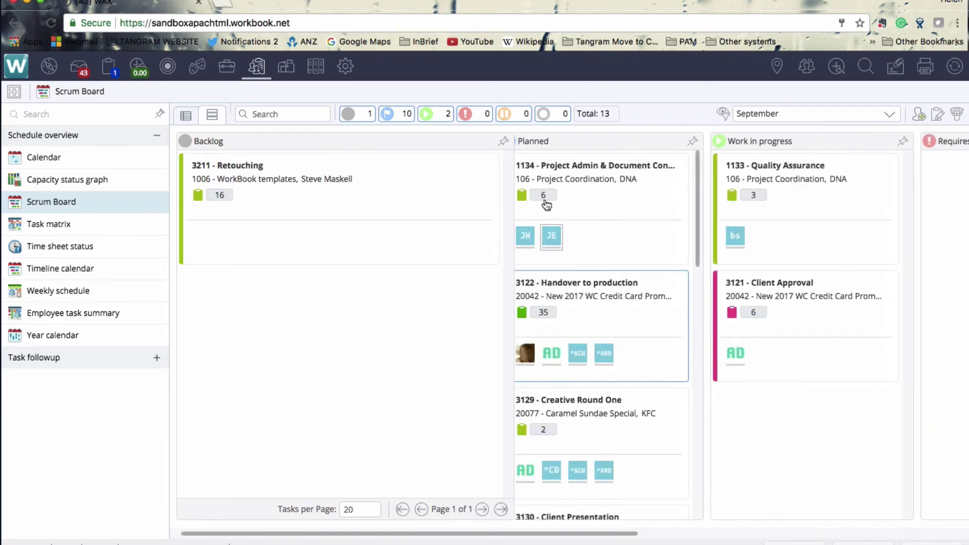
scroll(619, 330, left, 1)
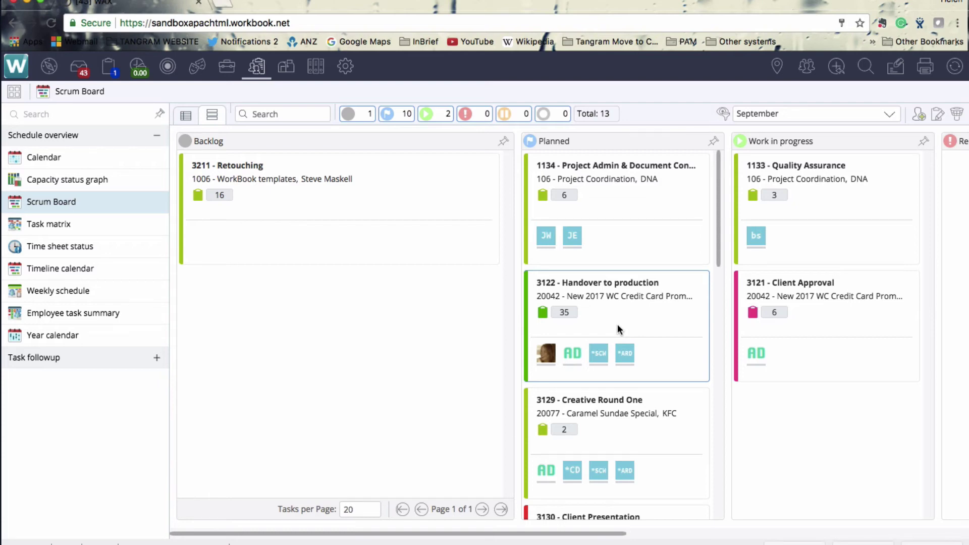
click(503, 142)
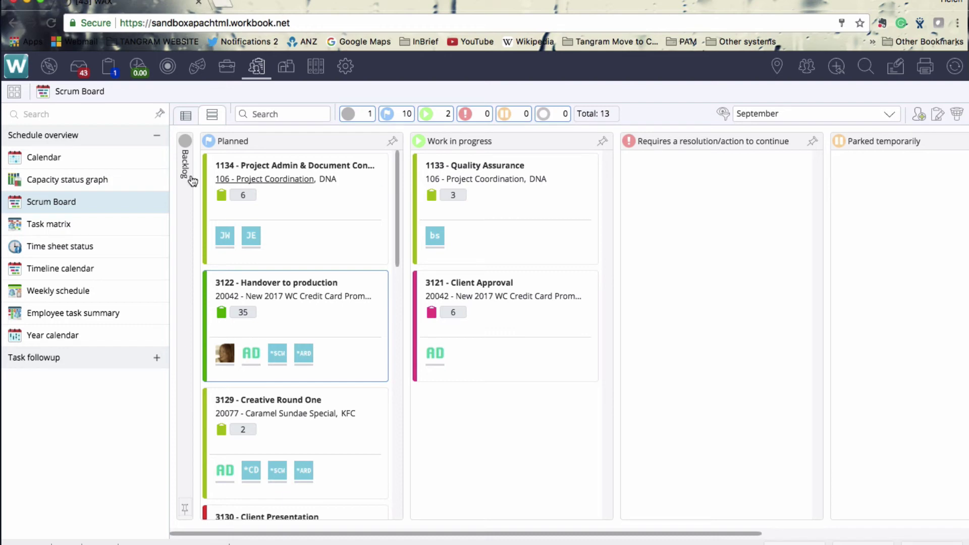
scroll(286, 427, down, 2)
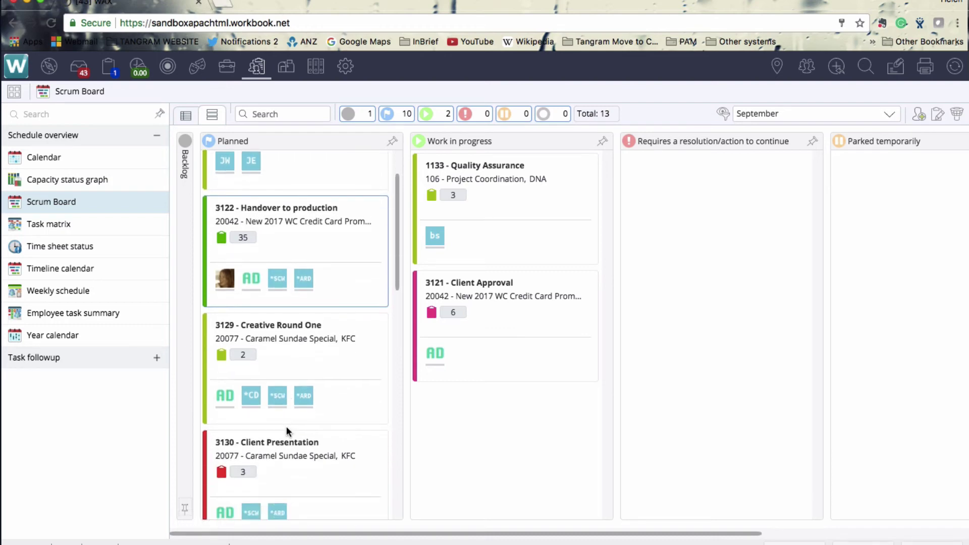
scroll(286, 426, up, 2)
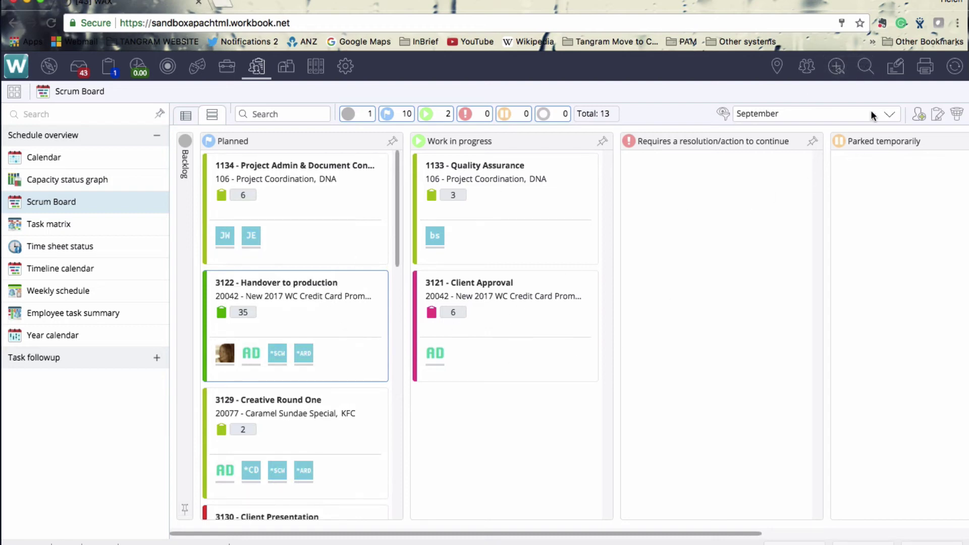
- Tick ECD approval, client approval and record of client approval in task 3122's Production Handover Checklist
click(940, 116)
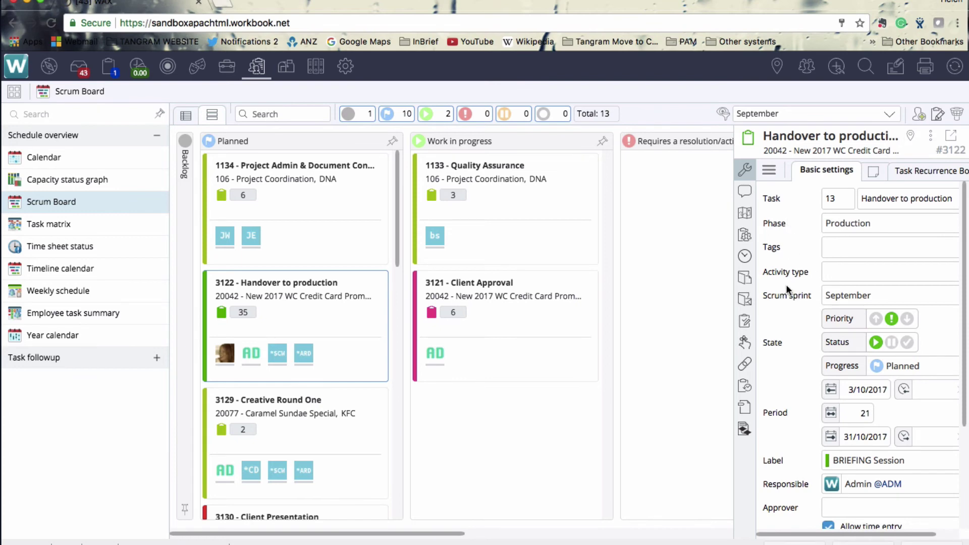
click(746, 324)
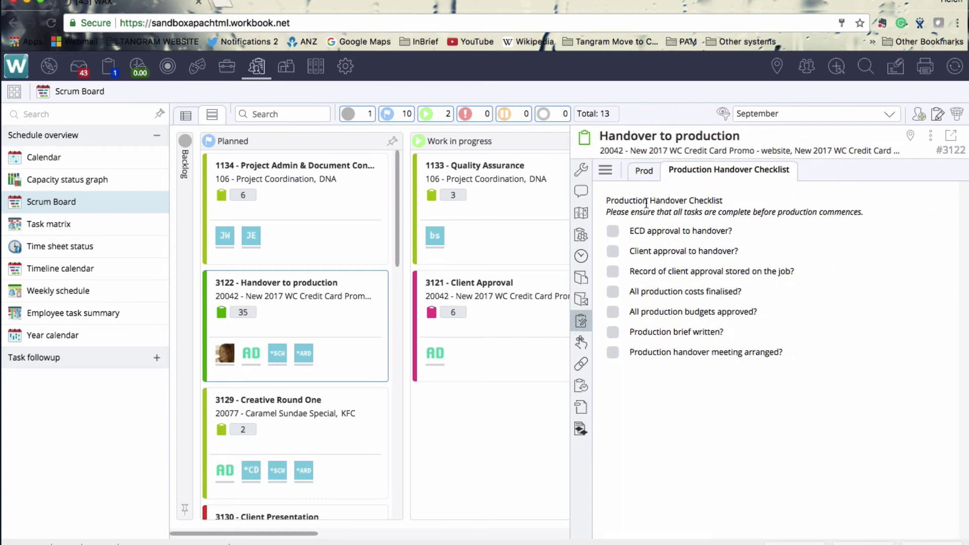
click(612, 233)
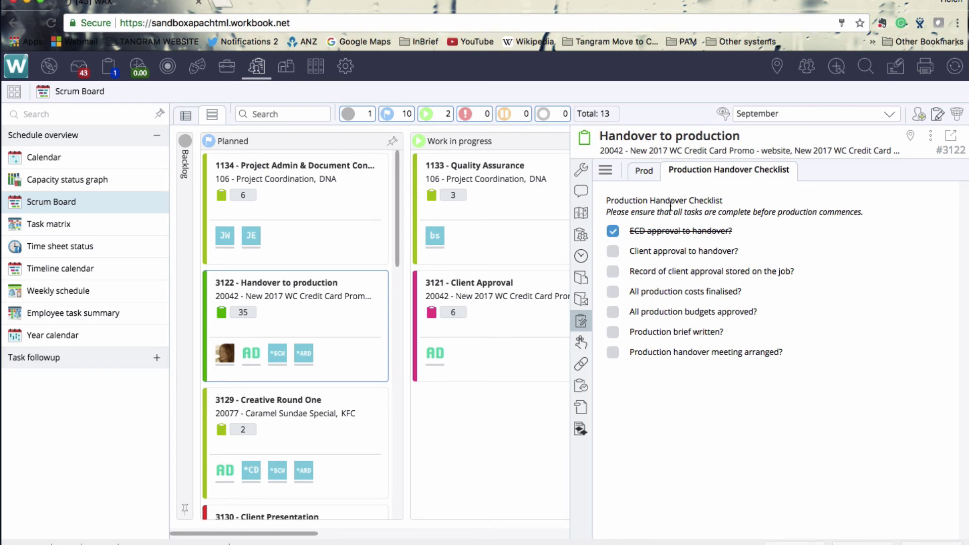
click(613, 251)
click(613, 272)
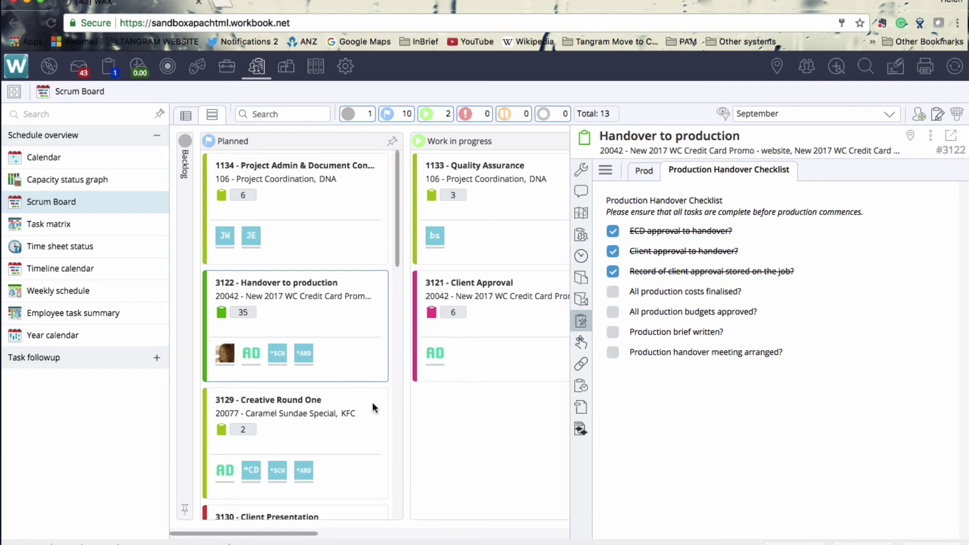
- Create a checklist titled "Creative Checklist" from the Checklist template on task 3129 - Creative Round One
click(344, 438)
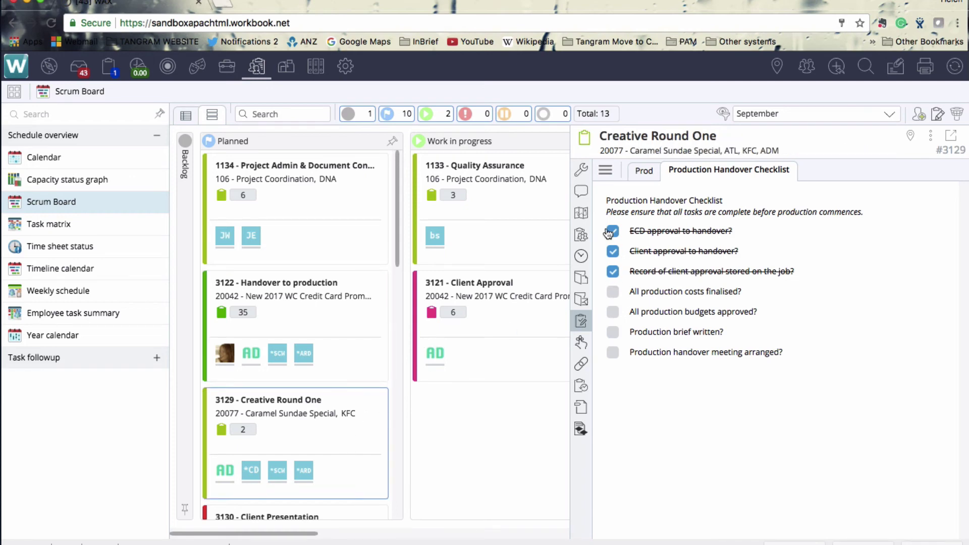
click(606, 171)
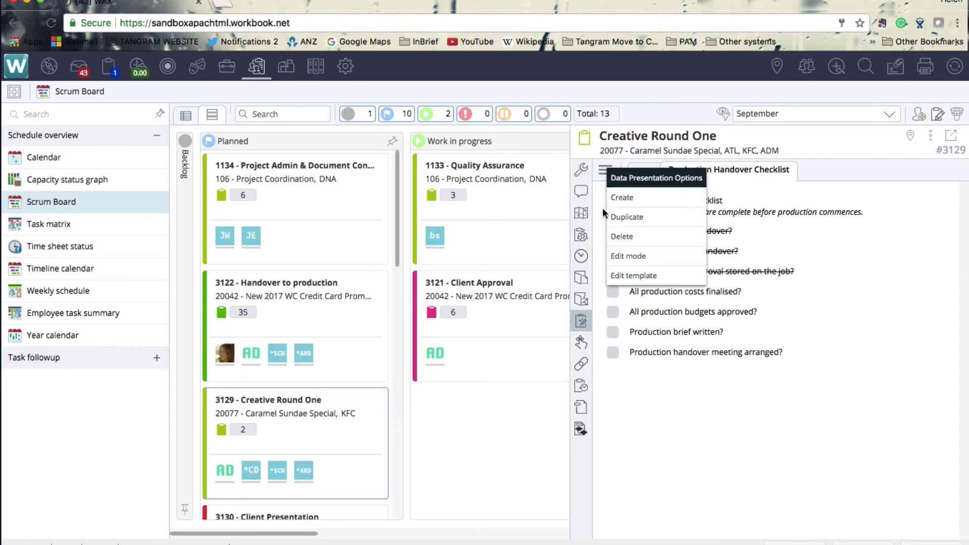
click(627, 196)
click(486, 268)
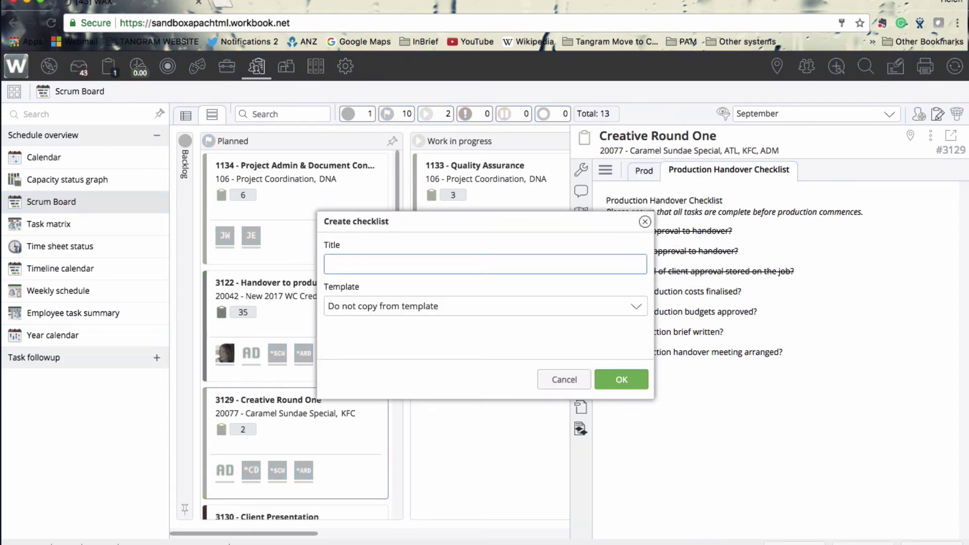
text(Creative Checklist)
key(Tab)
click(481, 305)
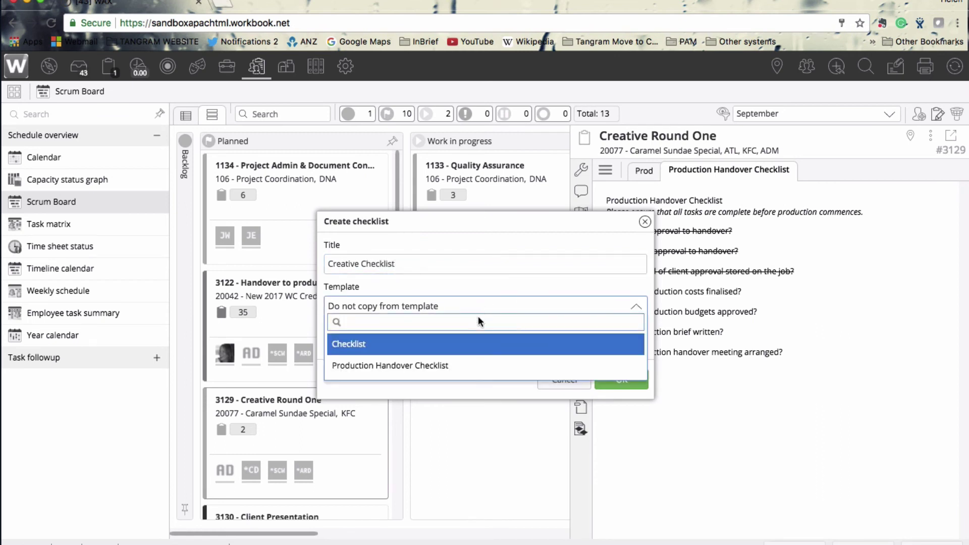
click(407, 345)
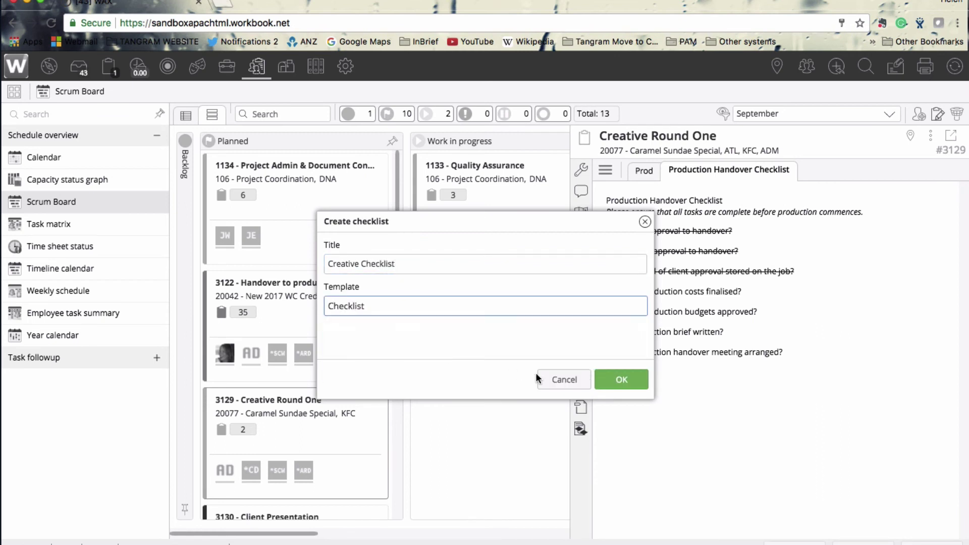
click(621, 379)
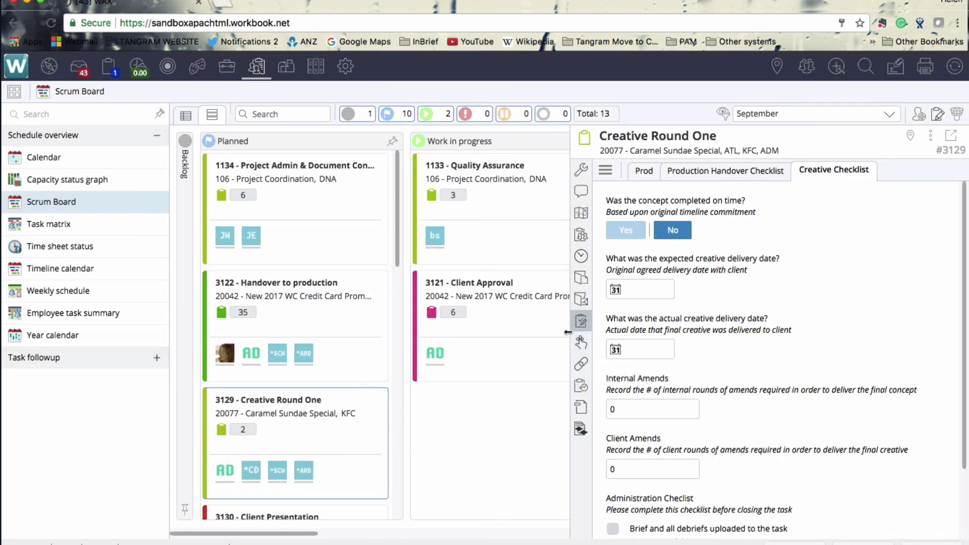
- Examine the Creative Checklist's on-time question, delivery date fields and internal amends field
drag(568, 332, 494, 331)
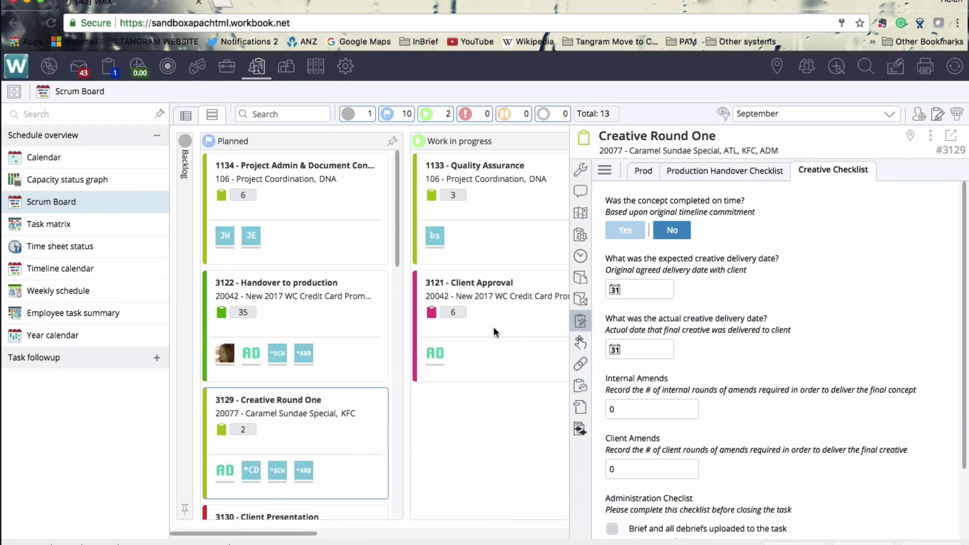
click(627, 229)
click(672, 232)
click(616, 289)
click(682, 284)
scroll(651, 384, down, 3)
click(644, 317)
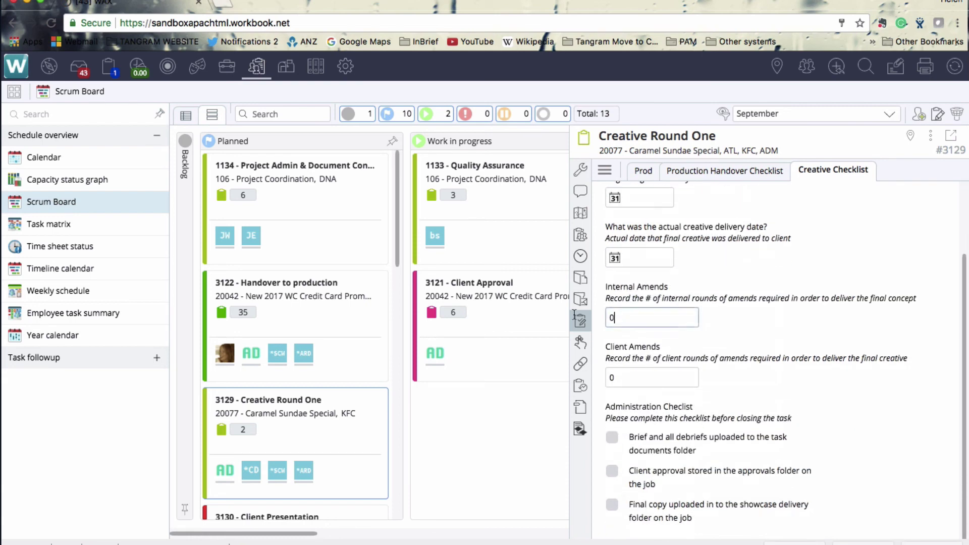
drag(609, 318, 722, 315)
- Tick the brief and debriefs upload and the stored client approval items in the Creative Checklist's administration section
click(617, 440)
click(612, 438)
click(612, 471)
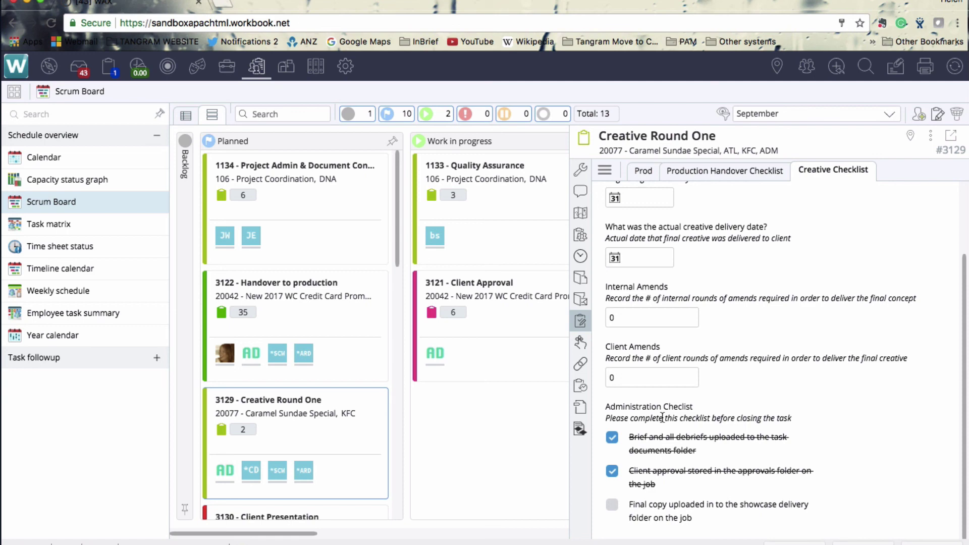
scroll(810, 424, up, 3)
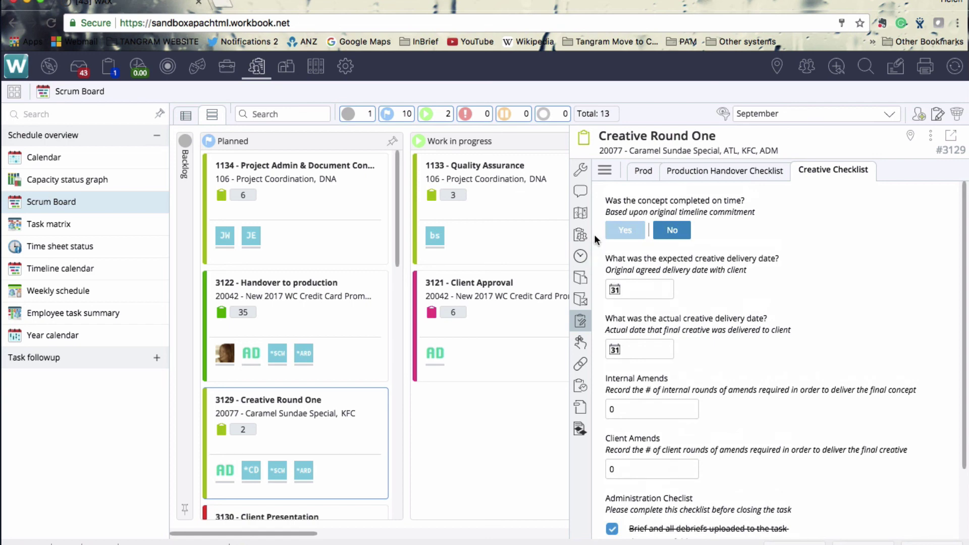
click(560, 0)
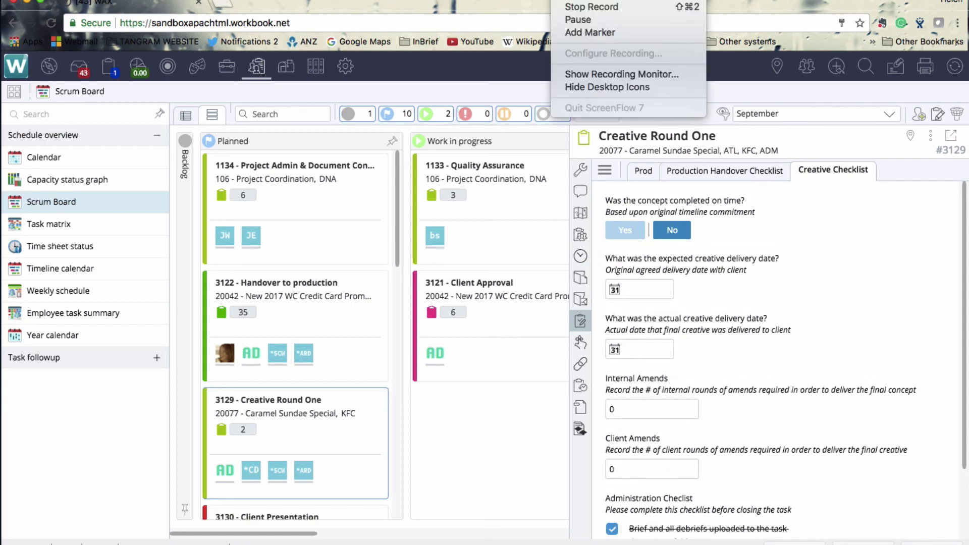